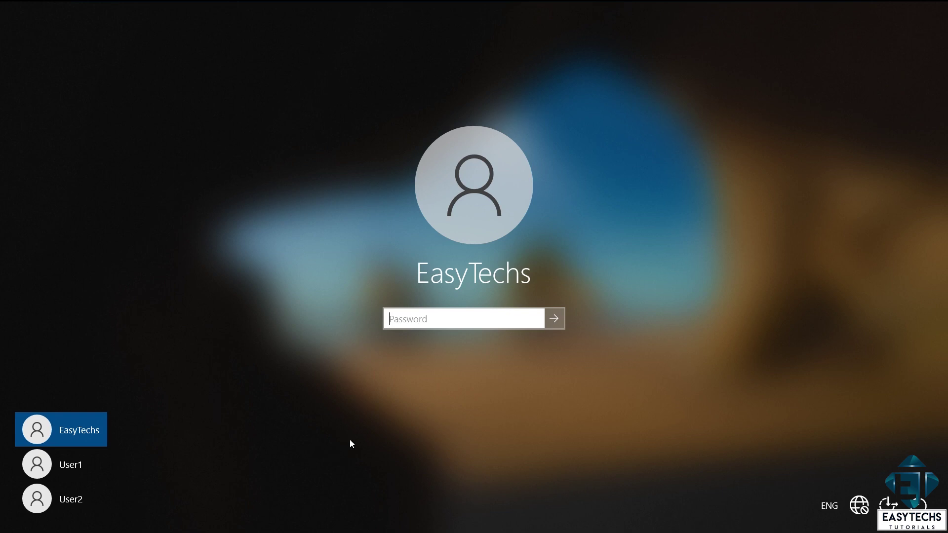
Step: Sign in to the EasyTechs account by entering its password
{"action": "type", "text": "1234"}
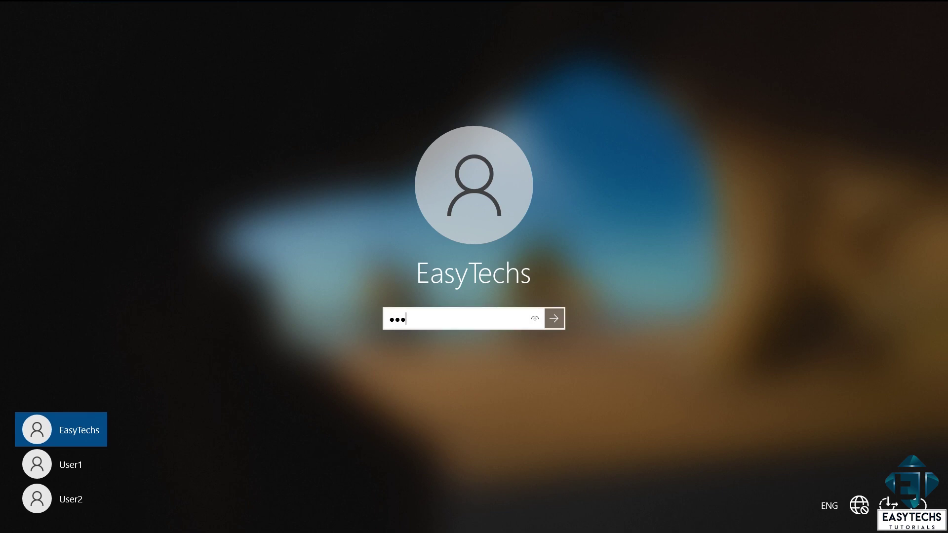
{"action": "key", "text": "Return"}
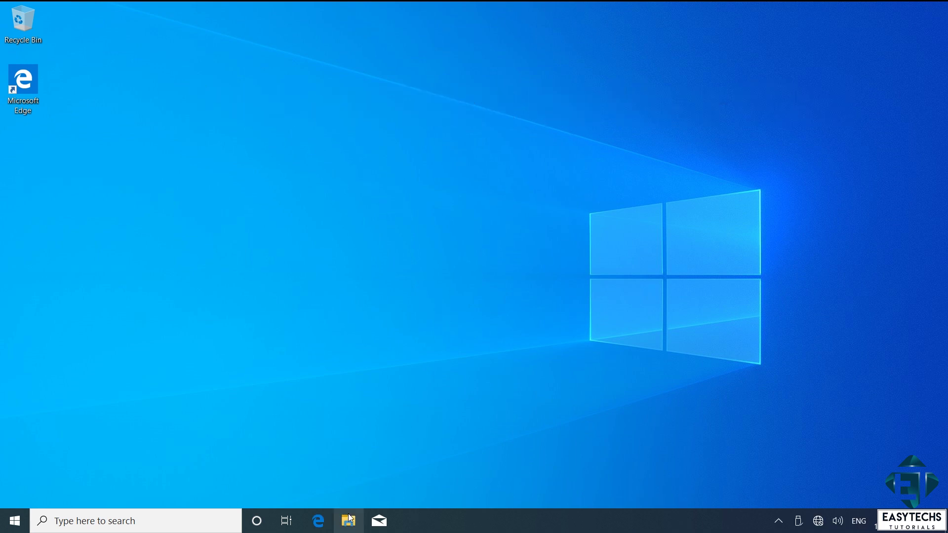
Step: Open File Explorer and browse to the Users folder on Local Disk (C:)
{"action": "left_click", "coordinate": [351, 519]}
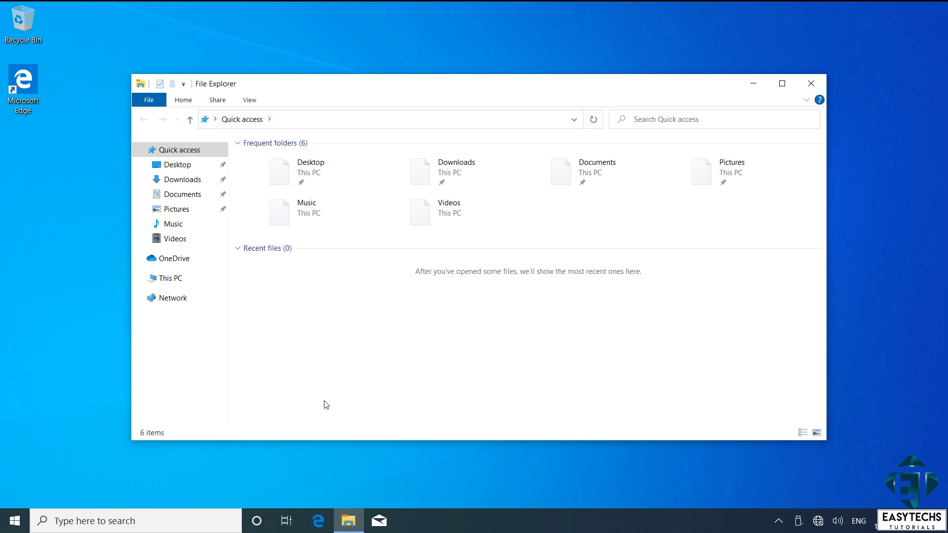
{"action": "left_click", "coordinate": [169, 279]}
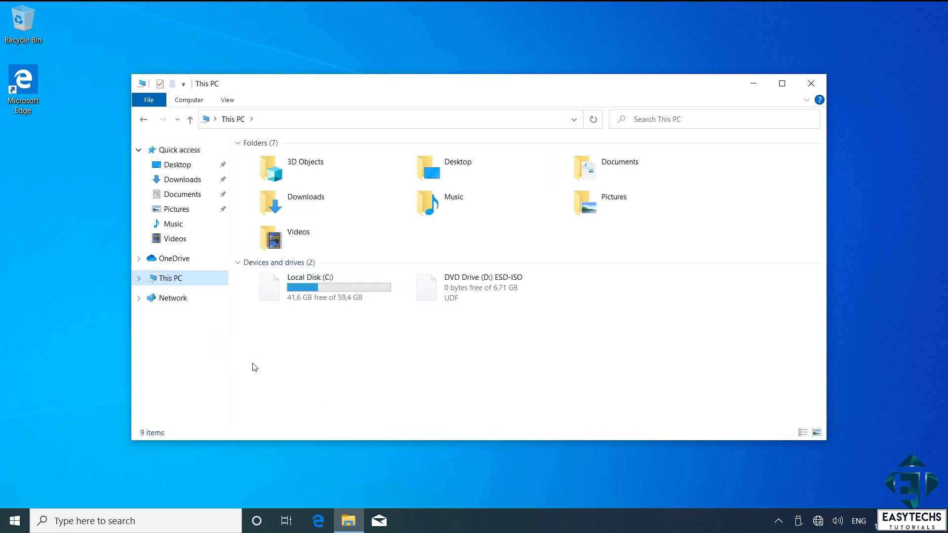
{"action": "double_click", "coordinate": [328, 288]}
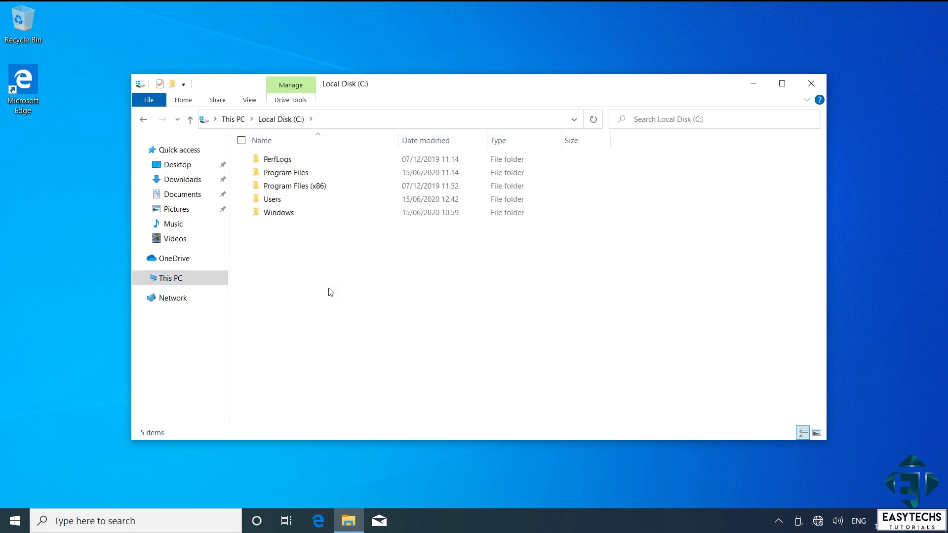
{"action": "double_click", "coordinate": [290, 206]}
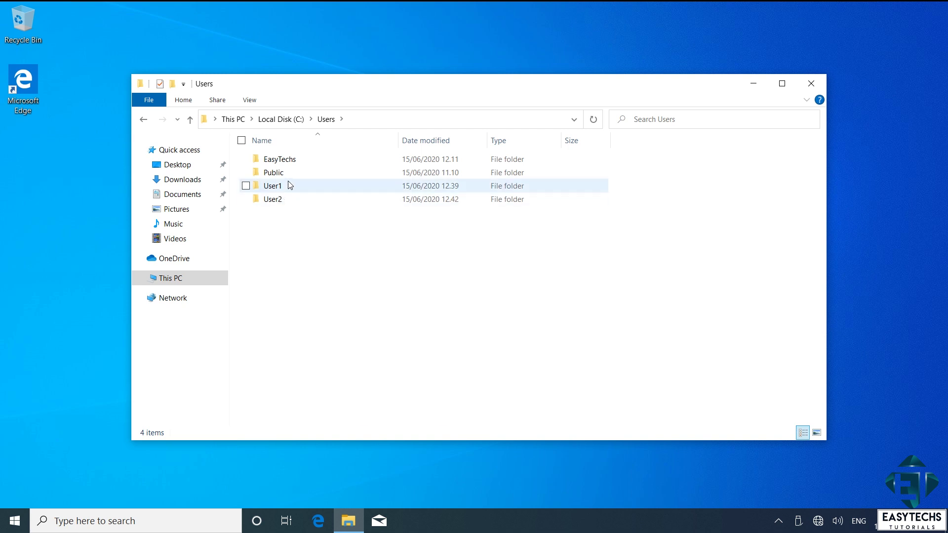
Step: Open the User1 and User2 profile folders, granting permanent access to each
{"action": "mouse_move", "coordinate": [286, 189]}
{"action": "double_click", "coordinate": [295, 191]}
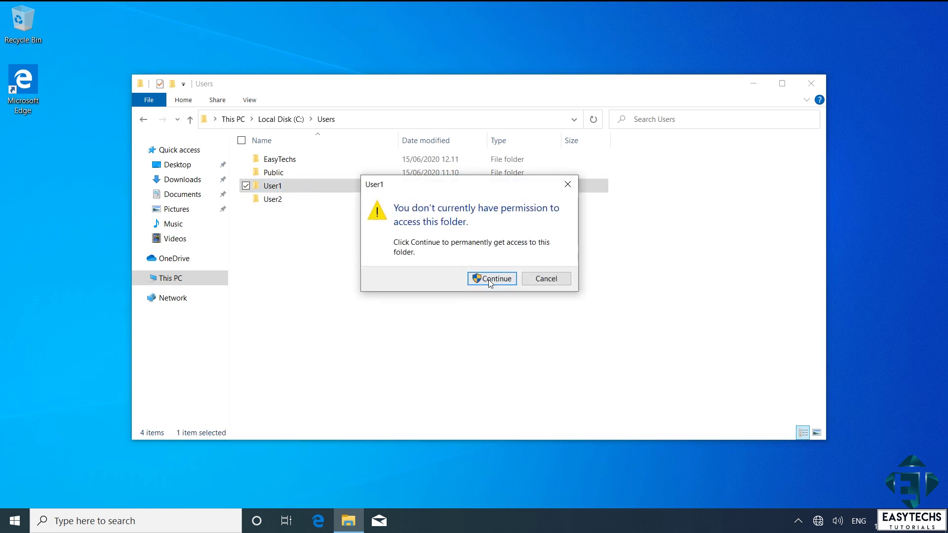
{"action": "left_click", "coordinate": [491, 280]}
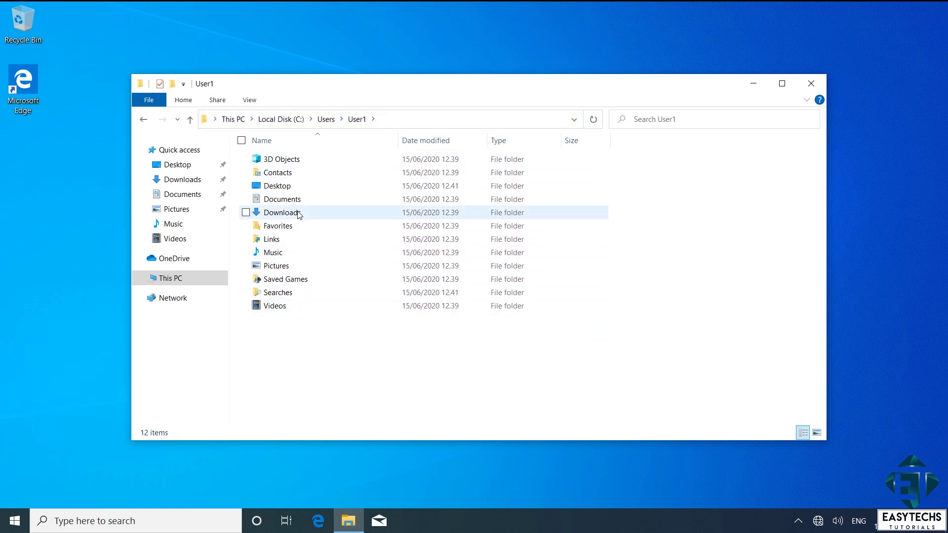
{"action": "left_click", "coordinate": [144, 120]}
{"action": "left_click", "coordinate": [303, 200]}
{"action": "double_click", "coordinate": [303, 200]}
{"action": "left_click", "coordinate": [493, 277]}
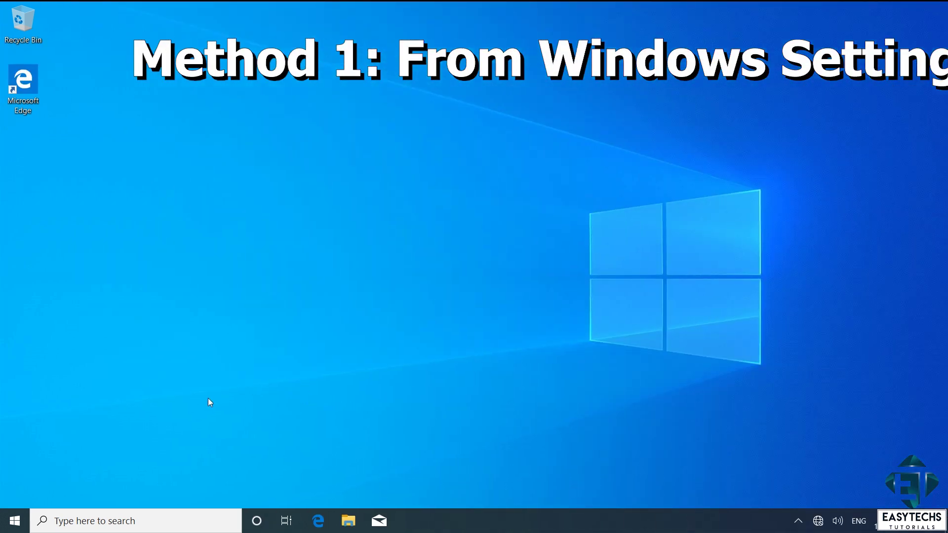
Step: Go to Settings > Accounts > Family & other users and select the User1 account
{"action": "left_click", "coordinate": [13, 522]}
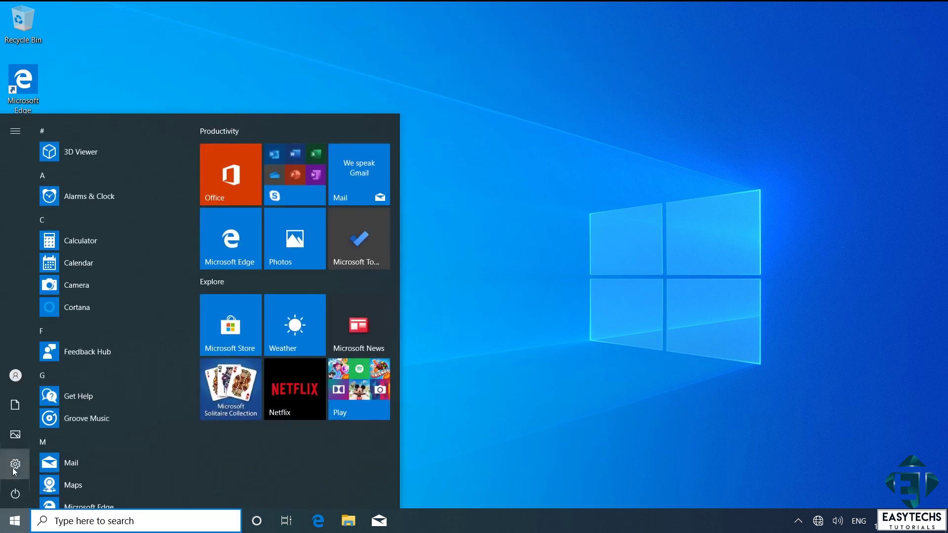
{"action": "left_click", "coordinate": [15, 470]}
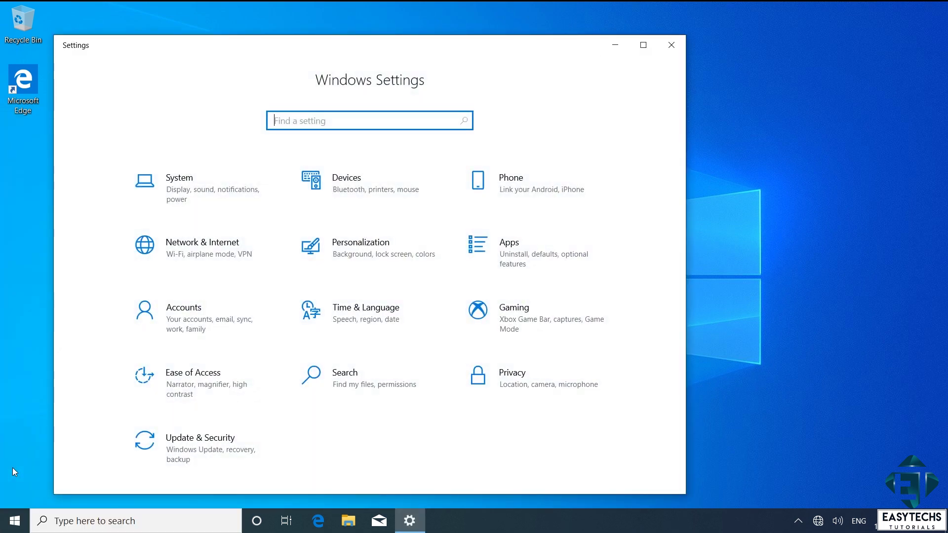
{"action": "left_click", "coordinate": [204, 324]}
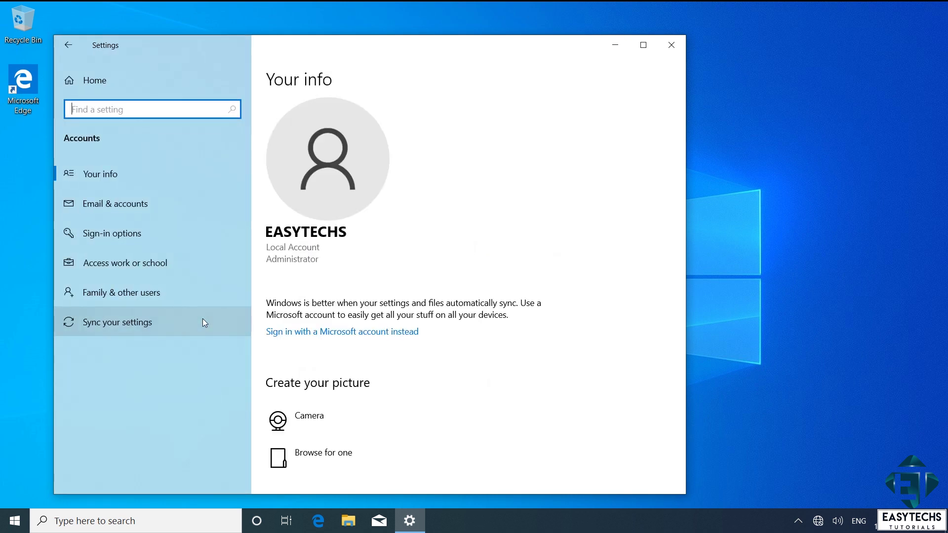
{"action": "left_click", "coordinate": [118, 291]}
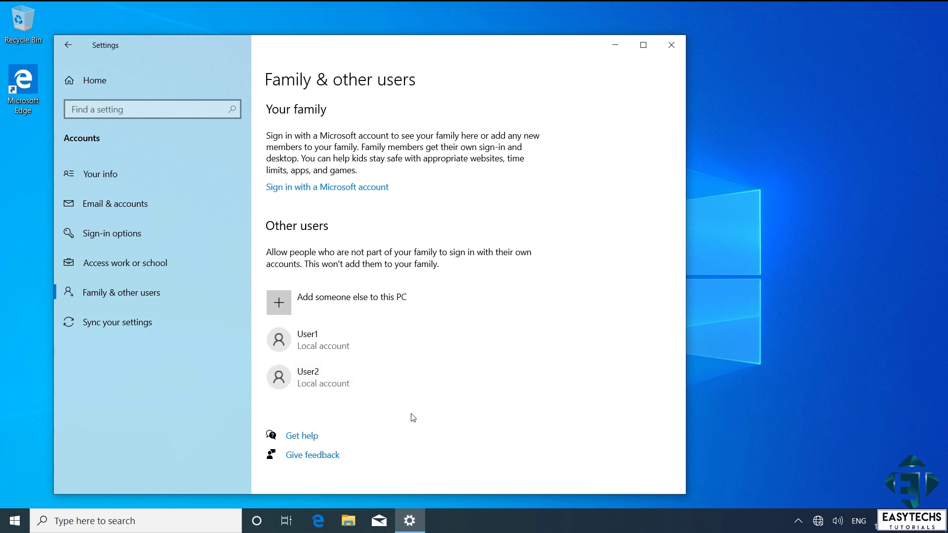
{"action": "left_click", "coordinate": [386, 350]}
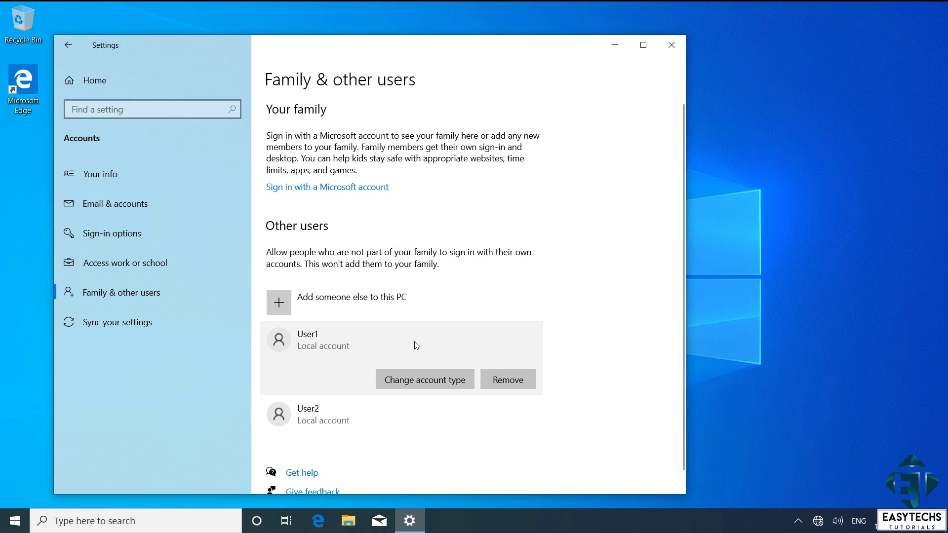
Step: Remove User1 choosing 'Delete account and data', then close Settings
{"action": "left_click", "coordinate": [500, 380]}
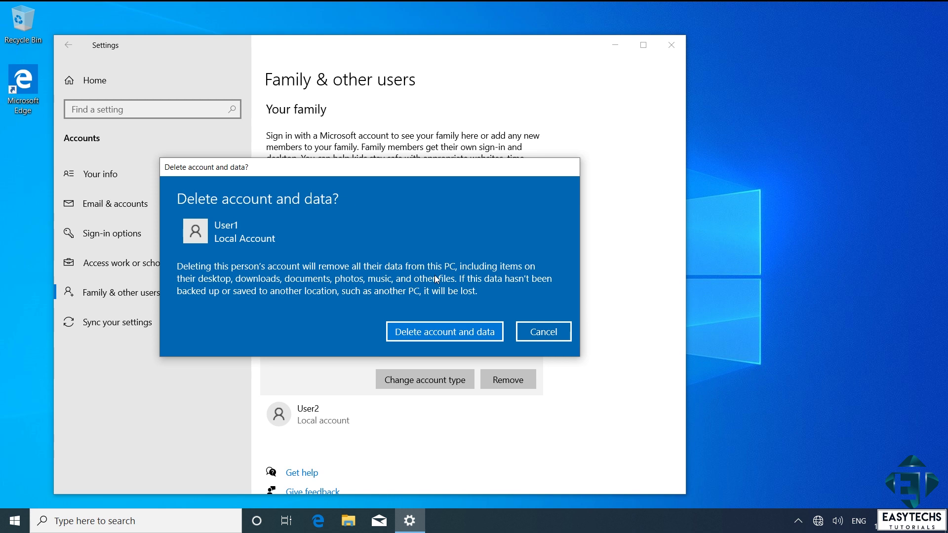
{"action": "left_click", "coordinate": [440, 332]}
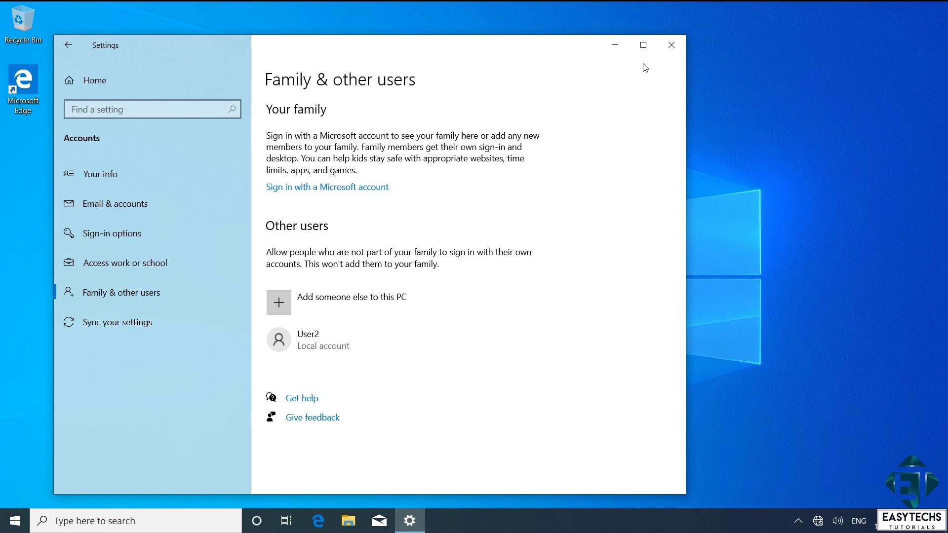
{"action": "left_click", "coordinate": [664, 47]}
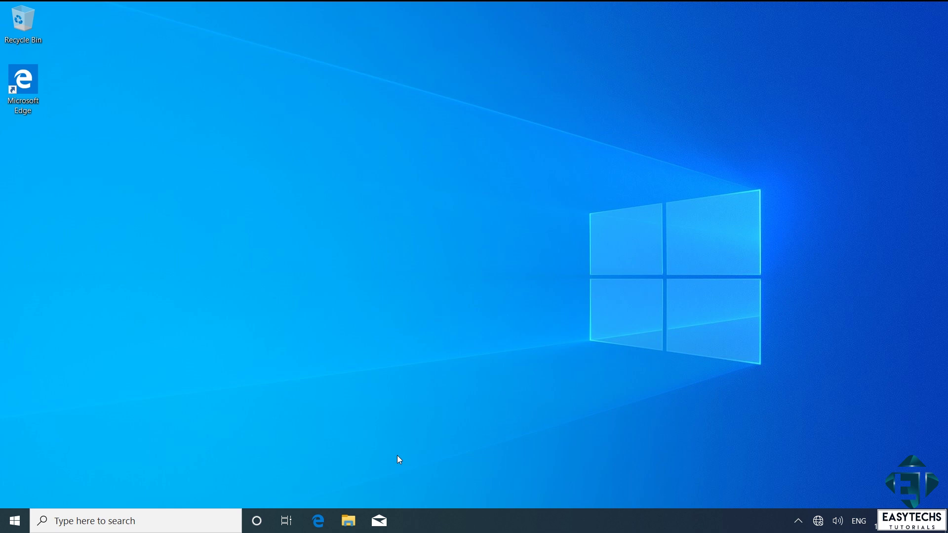
Step: Search for cmd and run Command Prompt as administrator, approving the UAC prompt
{"action": "key", "text": "super"}
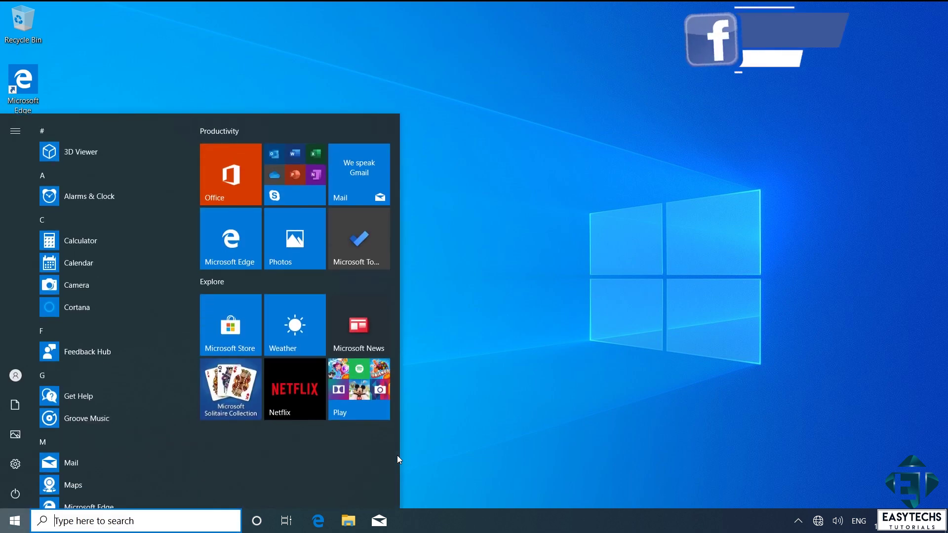
{"action": "type", "text": "cmd"}
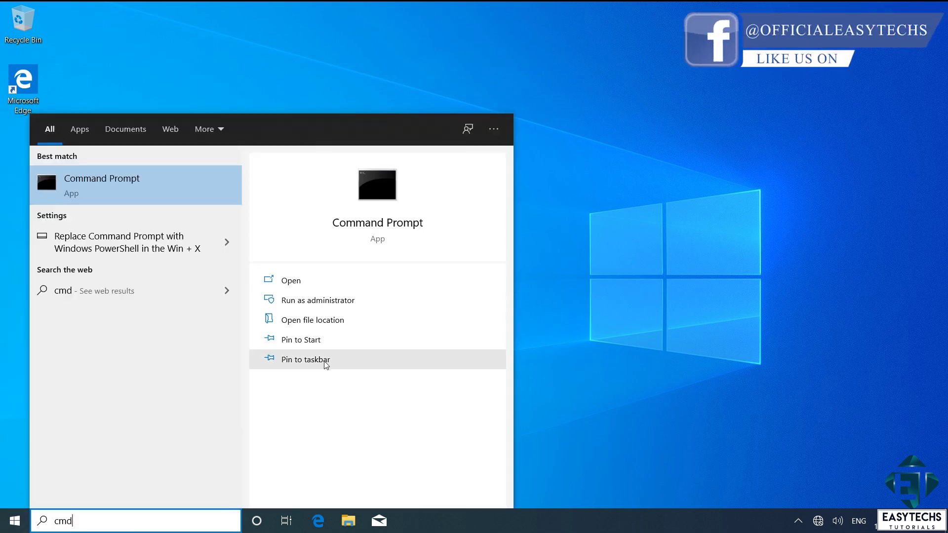
{"action": "right_click", "coordinate": [106, 189]}
{"action": "left_click", "coordinate": [135, 197]}
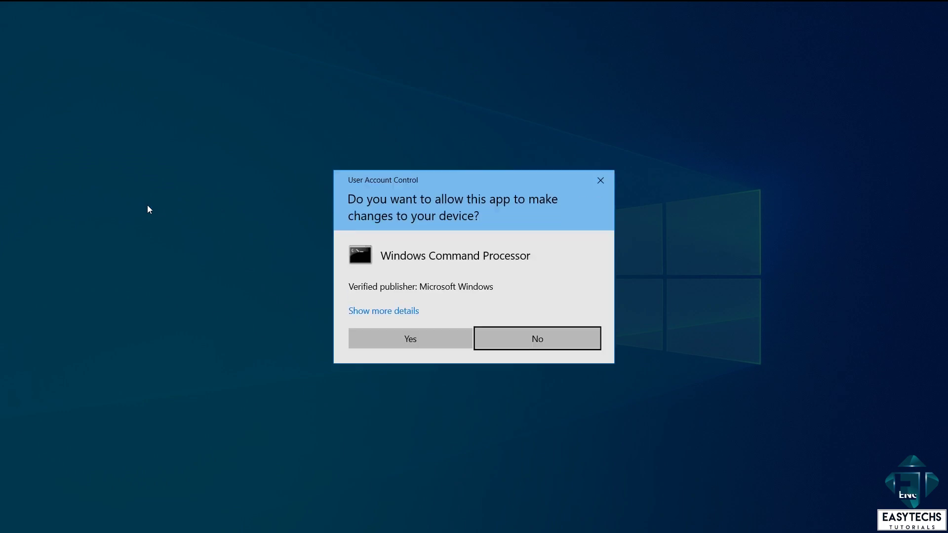
{"action": "left_click", "coordinate": [385, 335]}
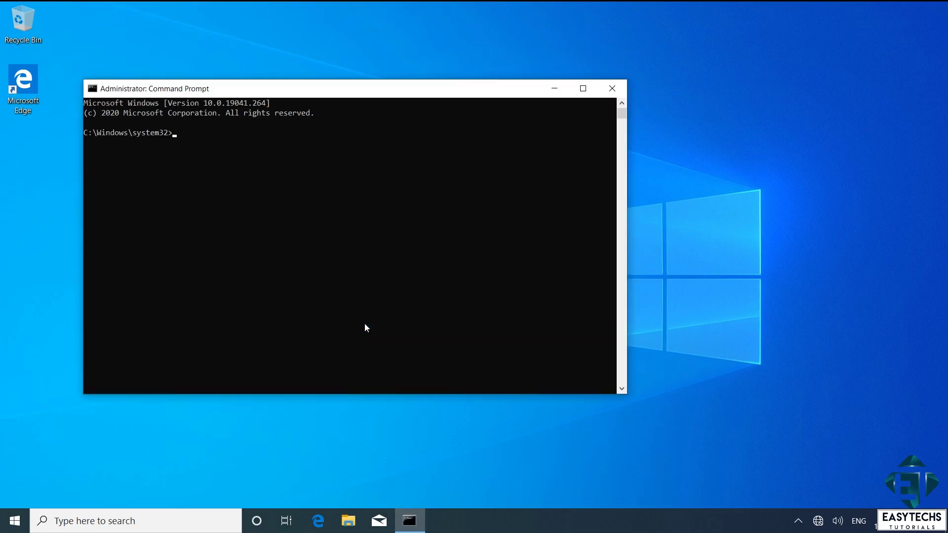
Step: Run net user in the elevated console to list the user accounts
{"action": "left_click", "coordinate": [246, 132]}
{"action": "left_click", "coordinate": [215, 146]}
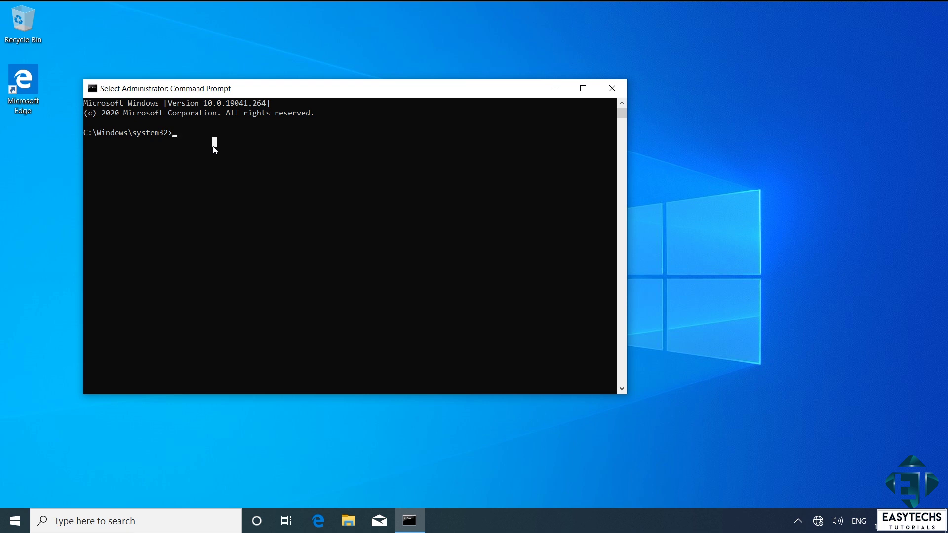
{"action": "type", "text": "net user"}
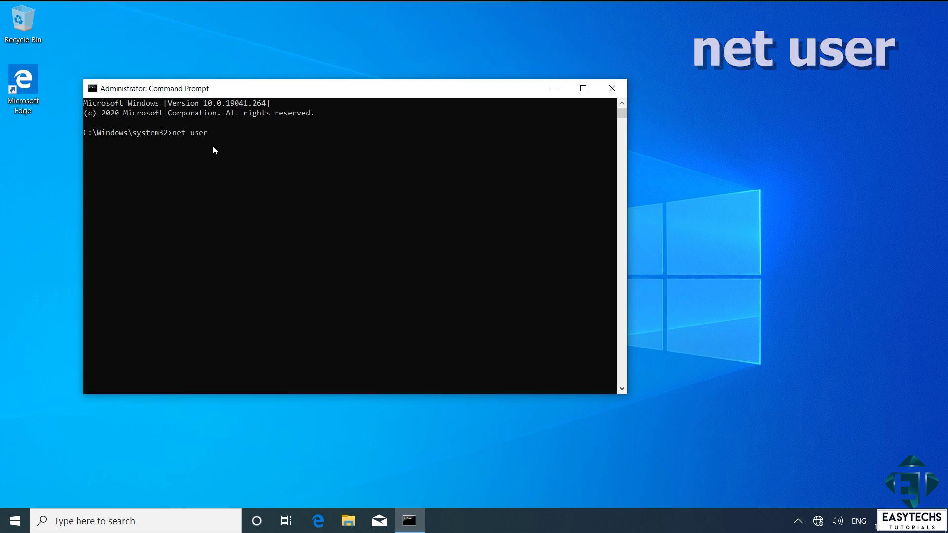
{"action": "key", "text": "Return"}
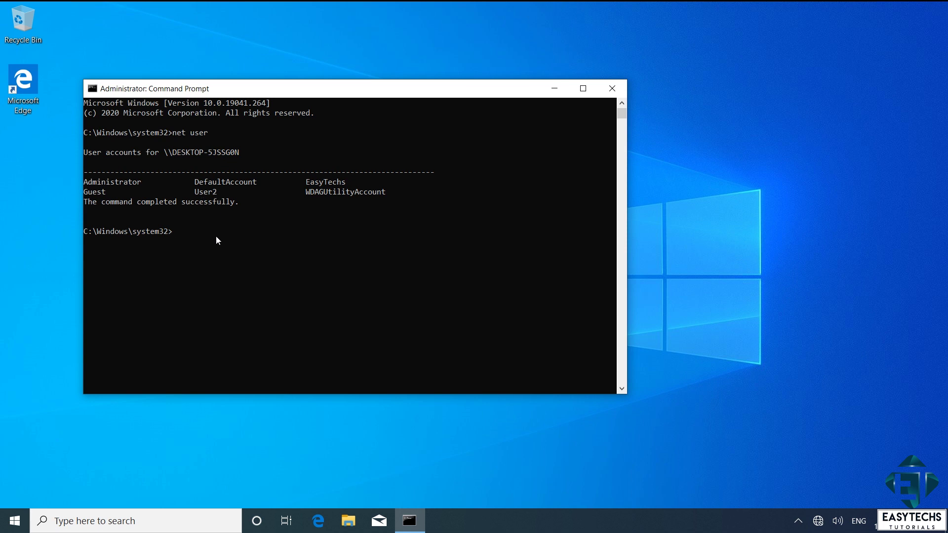
Step: Run 'net user User2 /delete' to delete the User2 account
{"action": "type", "text": "net"}
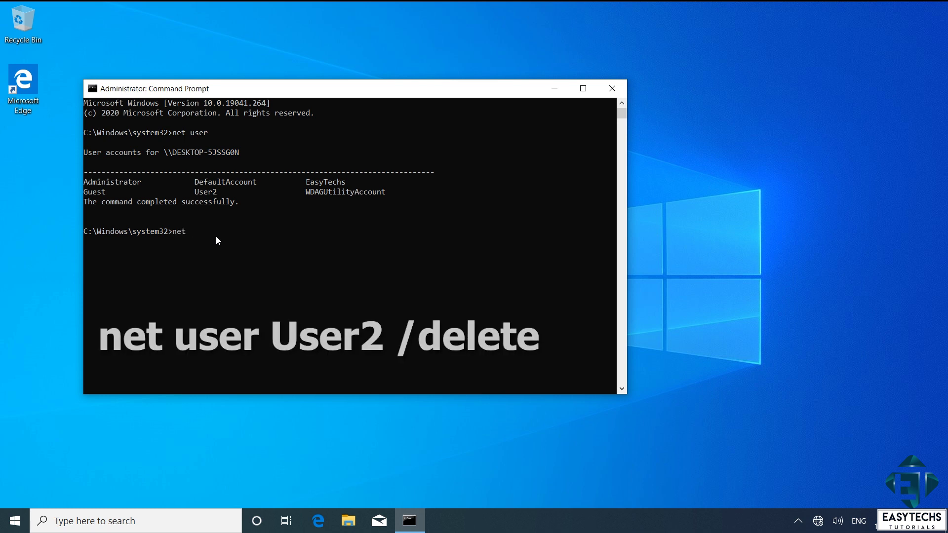
{"action": "type", "text": " user User2 /"}
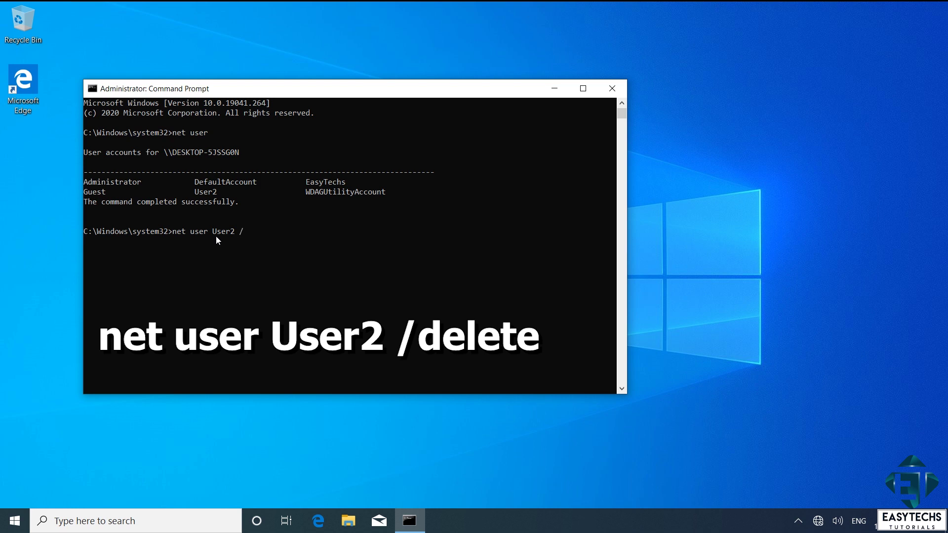
{"action": "type", "text": "delete"}
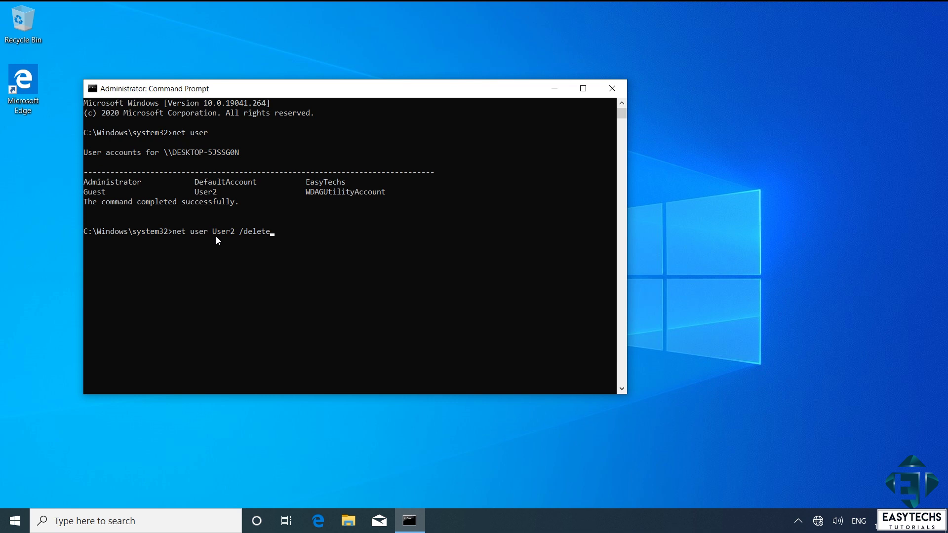
{"action": "key", "text": "Return"}
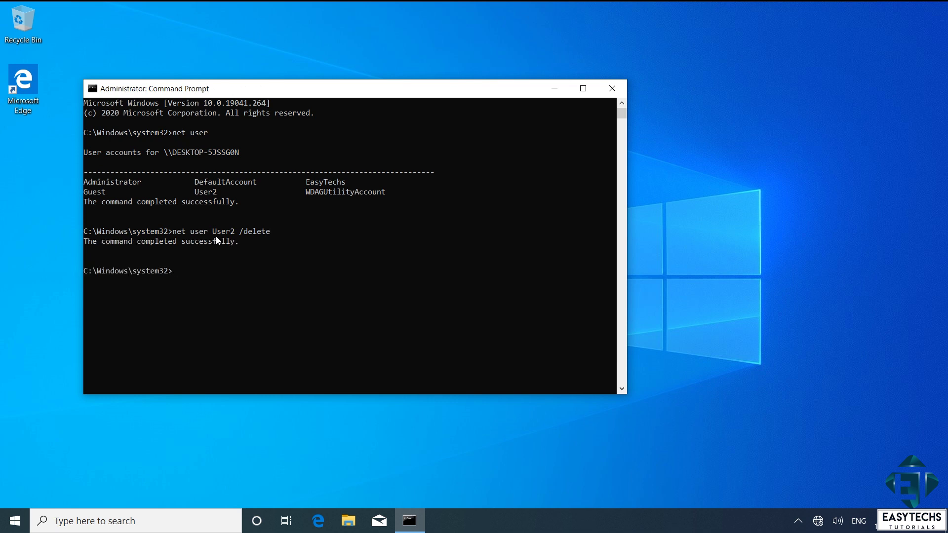
Step: Run net user again to verify User2 is gone, then close Command Prompt
{"action": "type", "text": "net user"}
{"action": "key", "text": "Return"}
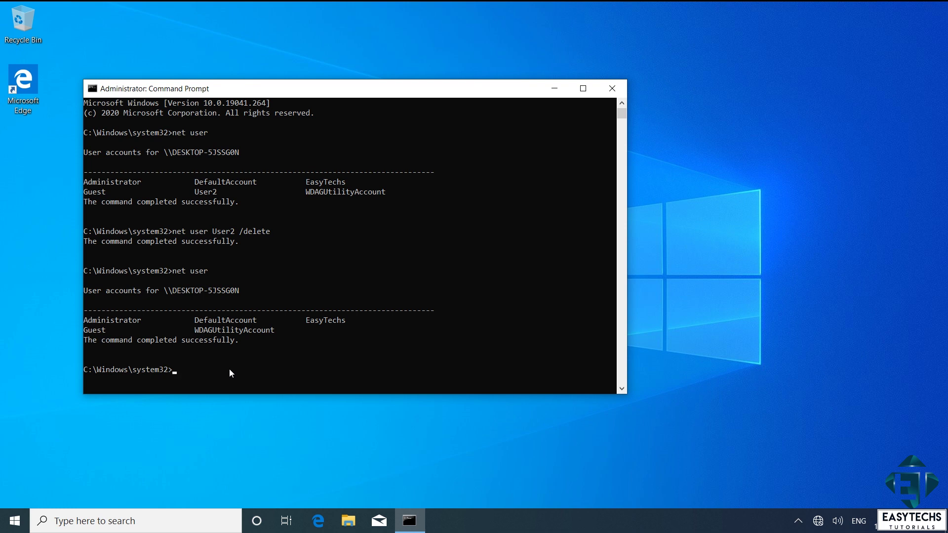
{"action": "left_click", "coordinate": [611, 88]}
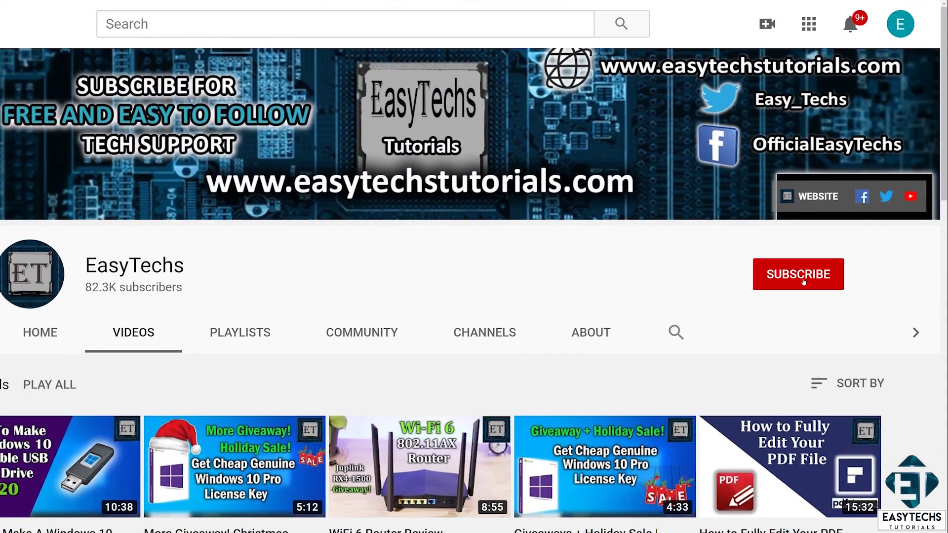
Step: Subscribe to the EasyTechs channel and set its notification bell to All
{"action": "left_click", "coordinate": [852, 280]}
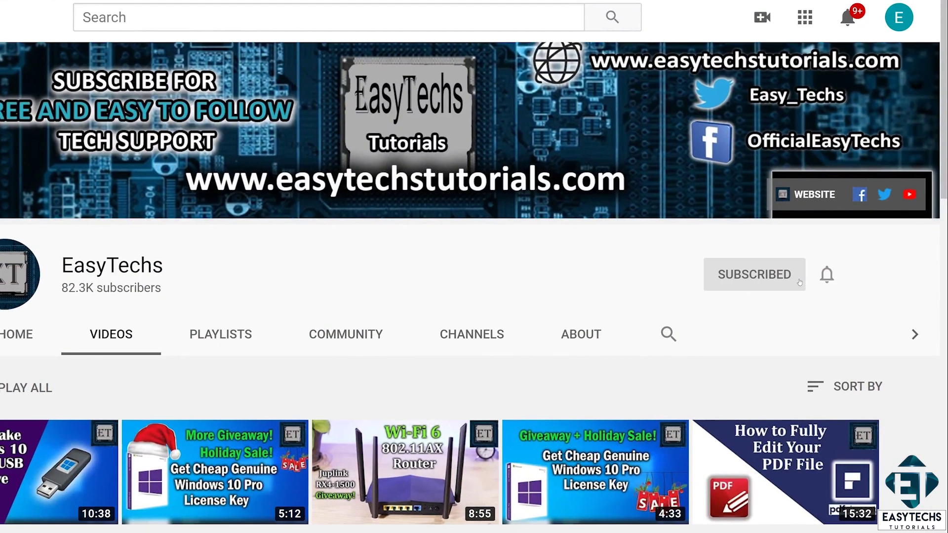
{"action": "left_click", "coordinate": [827, 276]}
{"action": "left_click", "coordinate": [765, 317]}
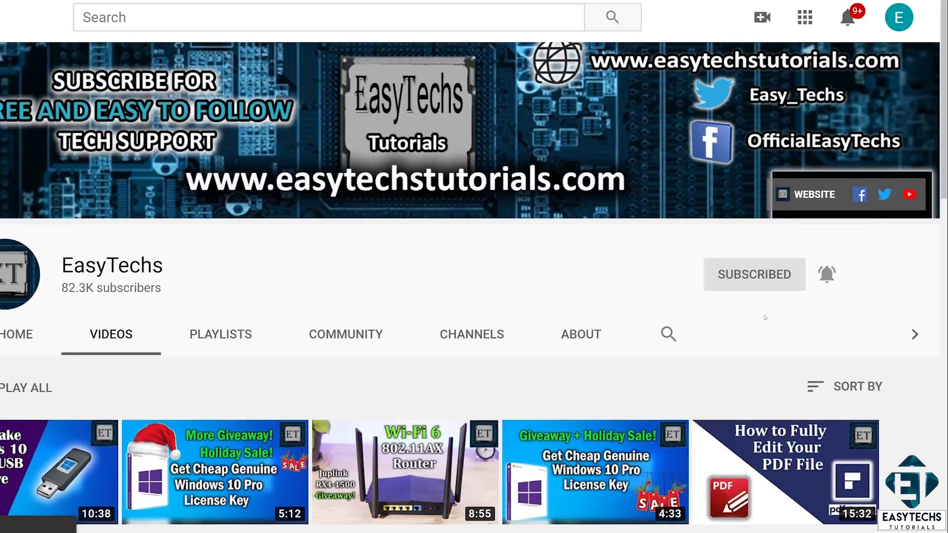